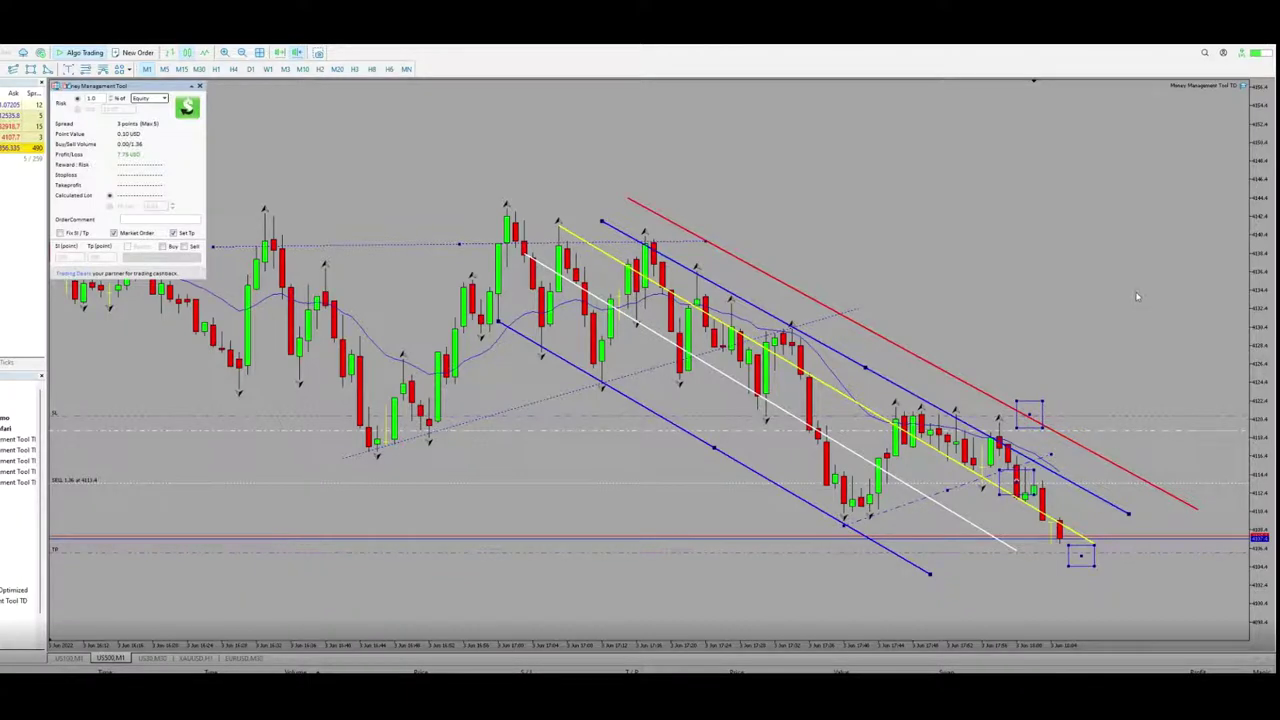
Step: Shift the take-profit marker box slightly away from the last candle on the US500 M1 chart and place a red "TP" text label beside it
mouse_move(1085, 561)
mouse_down()
mouse_move(1076, 570)
mouse_move(1072, 345)
mouse_move(1076, 537)
mouse_move(1098, 553)
mouse_up()
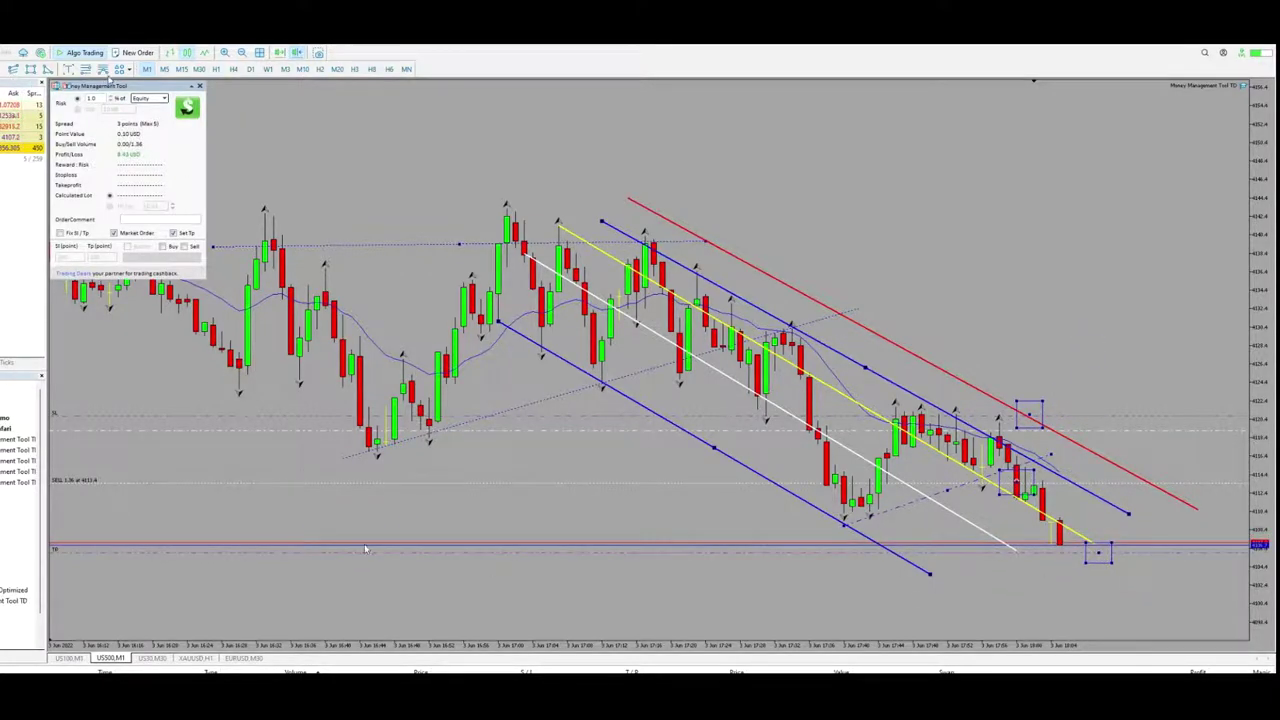
click(1048, 563)
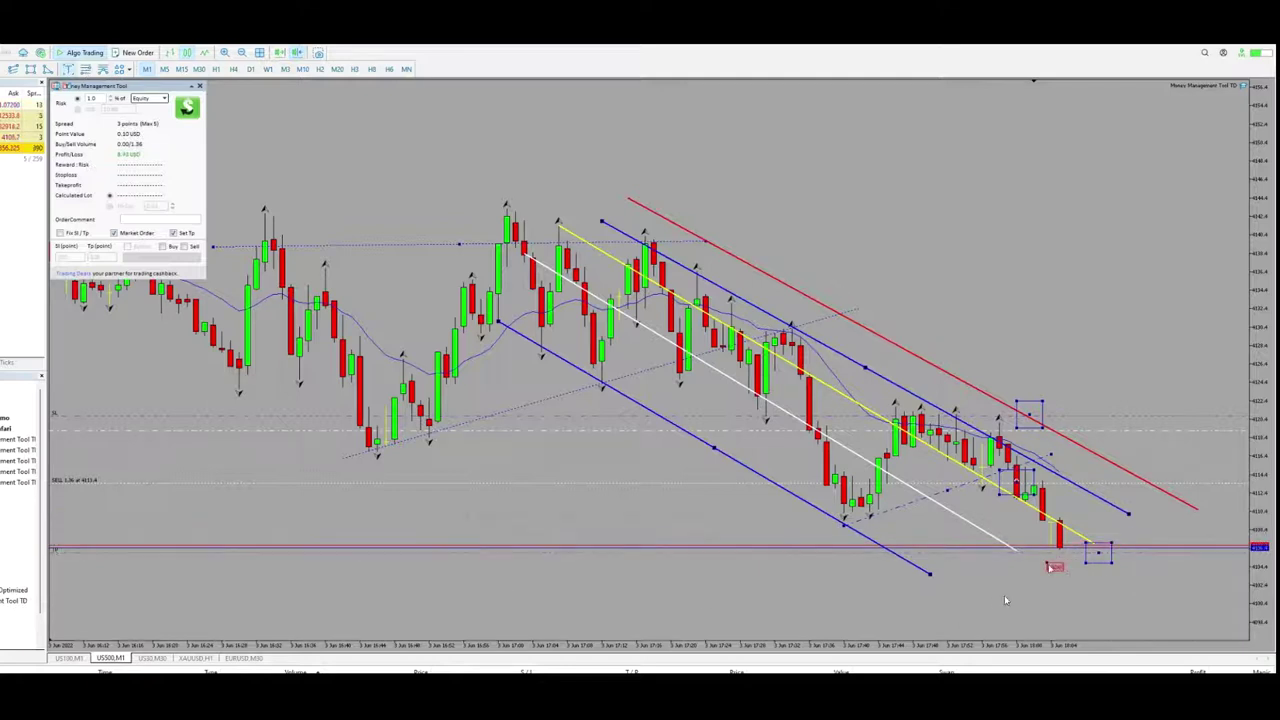
key(Tab)
text(T)
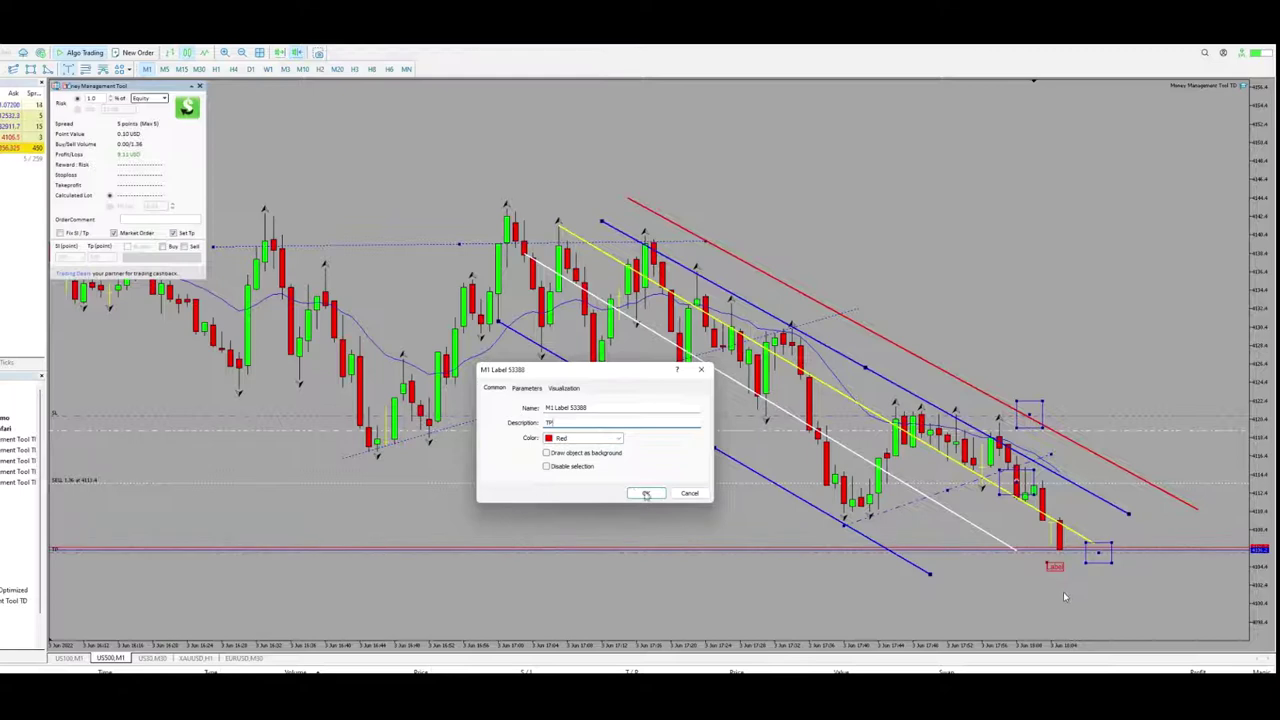
click(646, 493)
drag(1048, 565, 1043, 545)
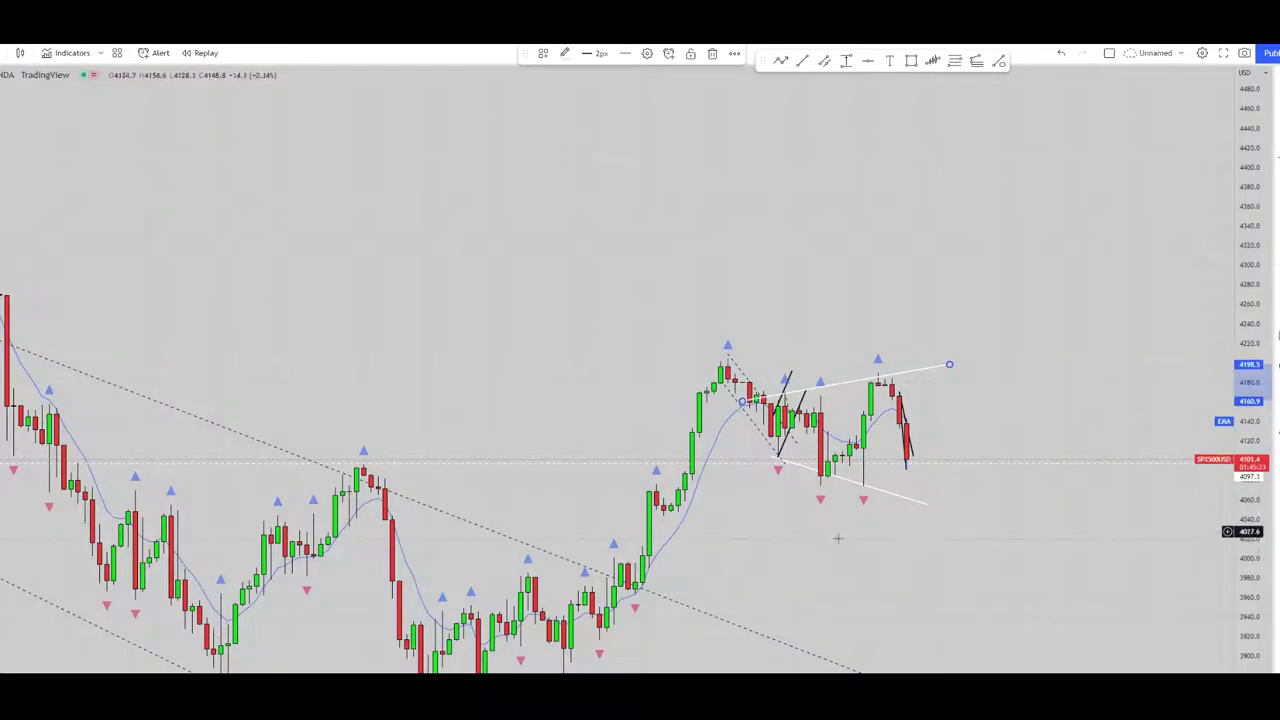
Step: Switch to the SPX500USD chart in TradingView and draw a thin blue horizontal rectangle between about 4101.6 and 4097.6 through the current price
drag(837, 534, 603, 421)
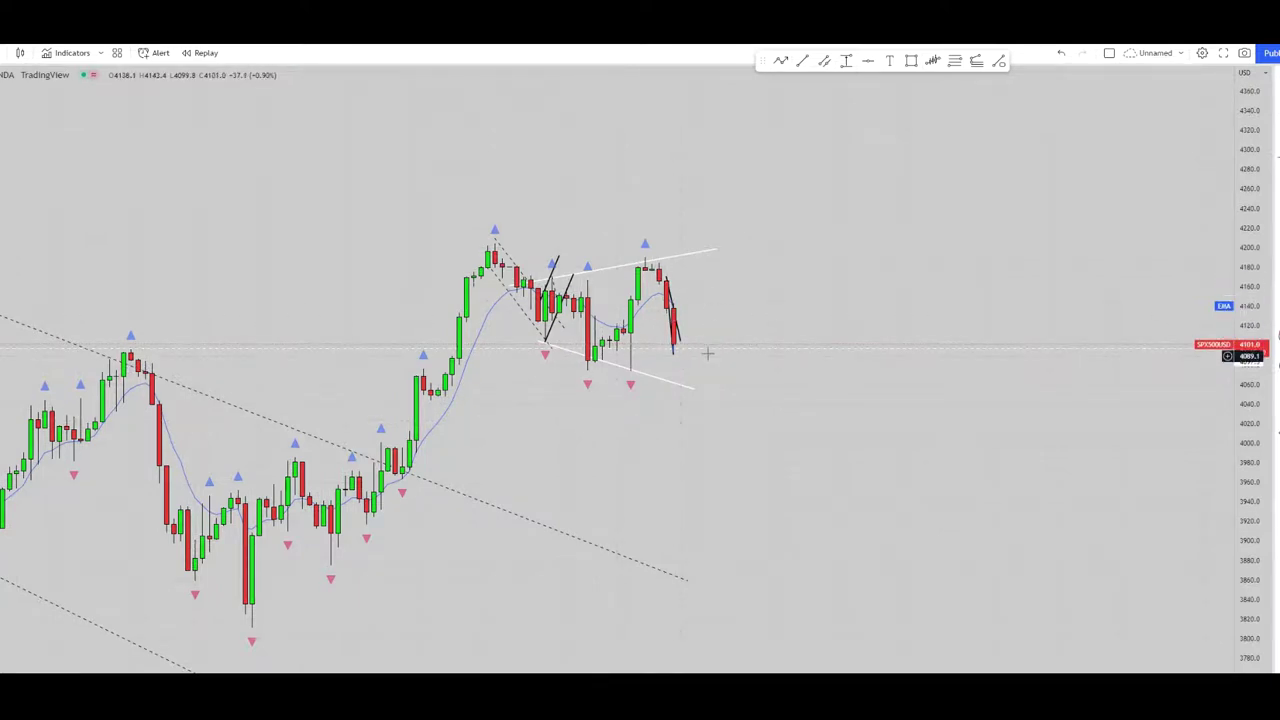
scroll(338, 447, down, 3)
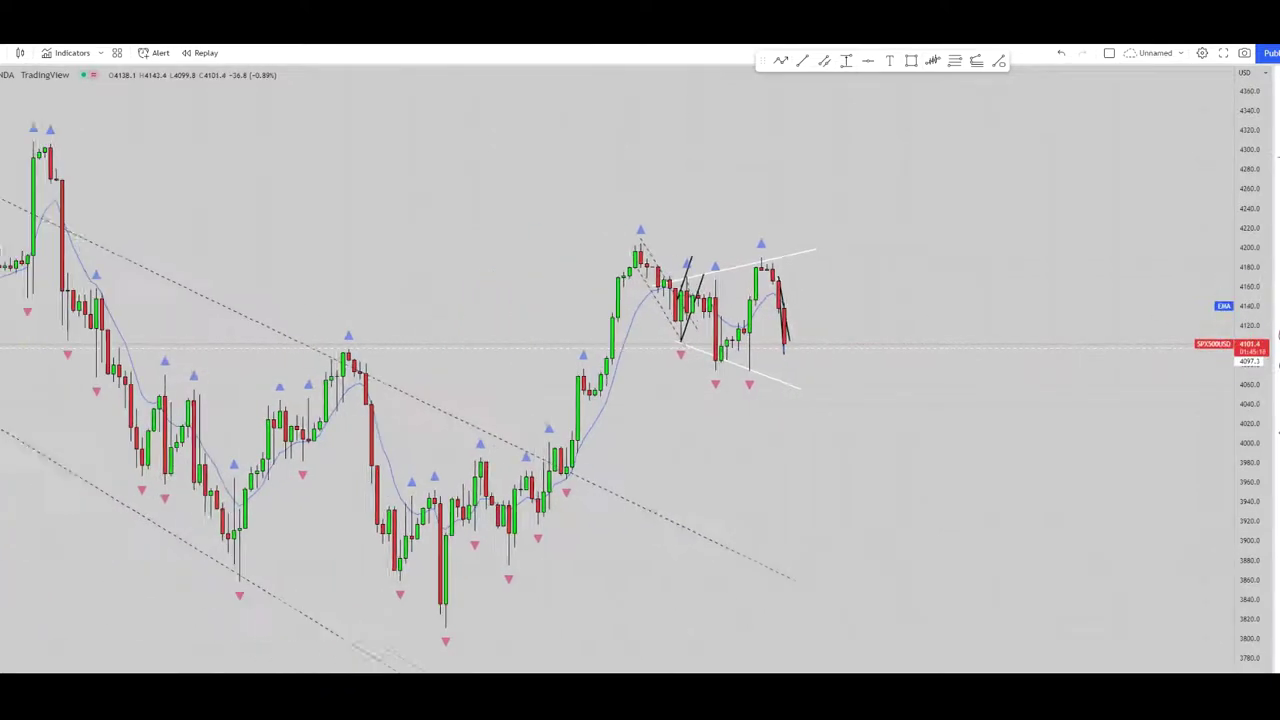
click(310, 347)
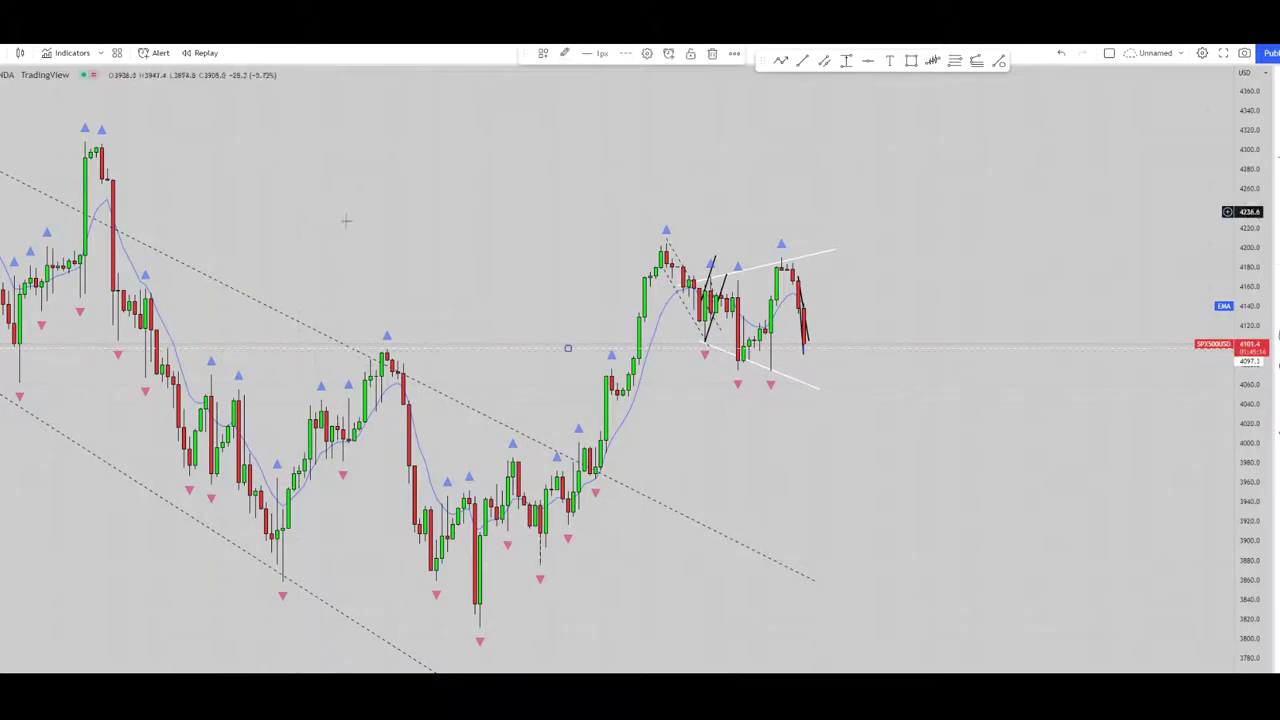
click(320, 301)
drag(162, 343, 1110, 343)
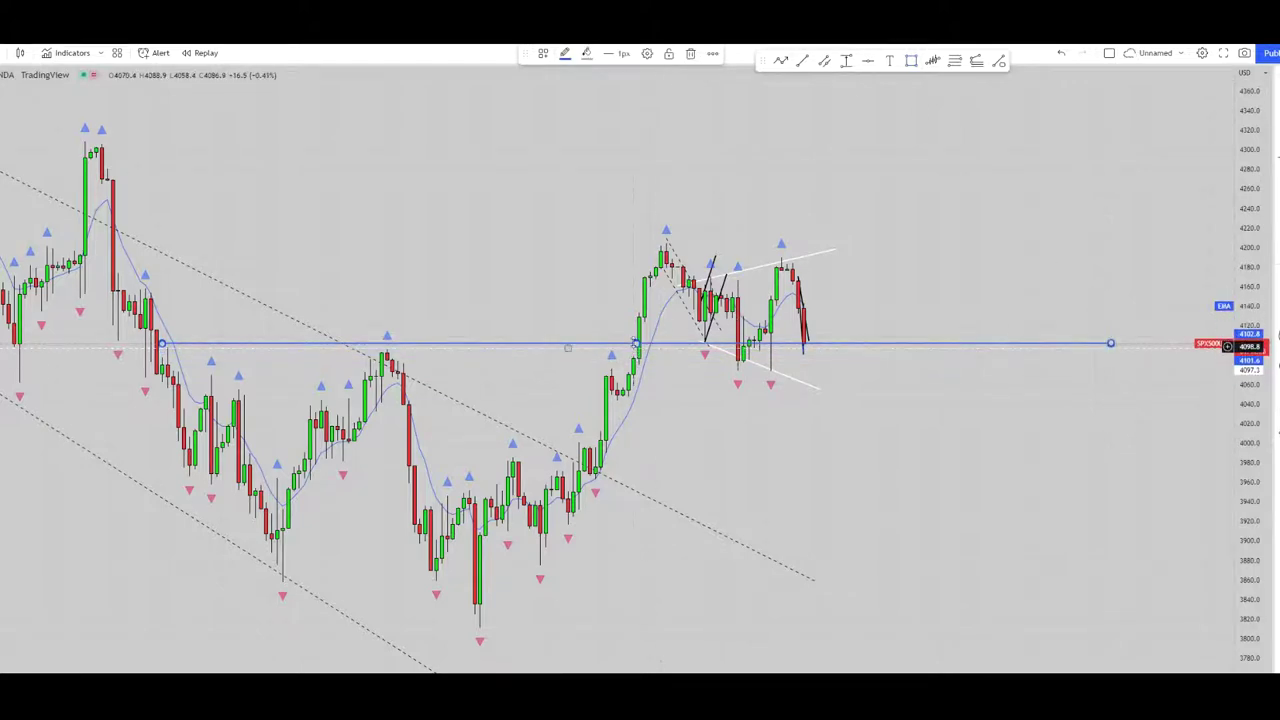
drag(636, 343, 636, 348)
Step: Switch the chart to the 15-minute timeframe and stretch the price scale around the recent drop into the blue zone
click(2, 53)
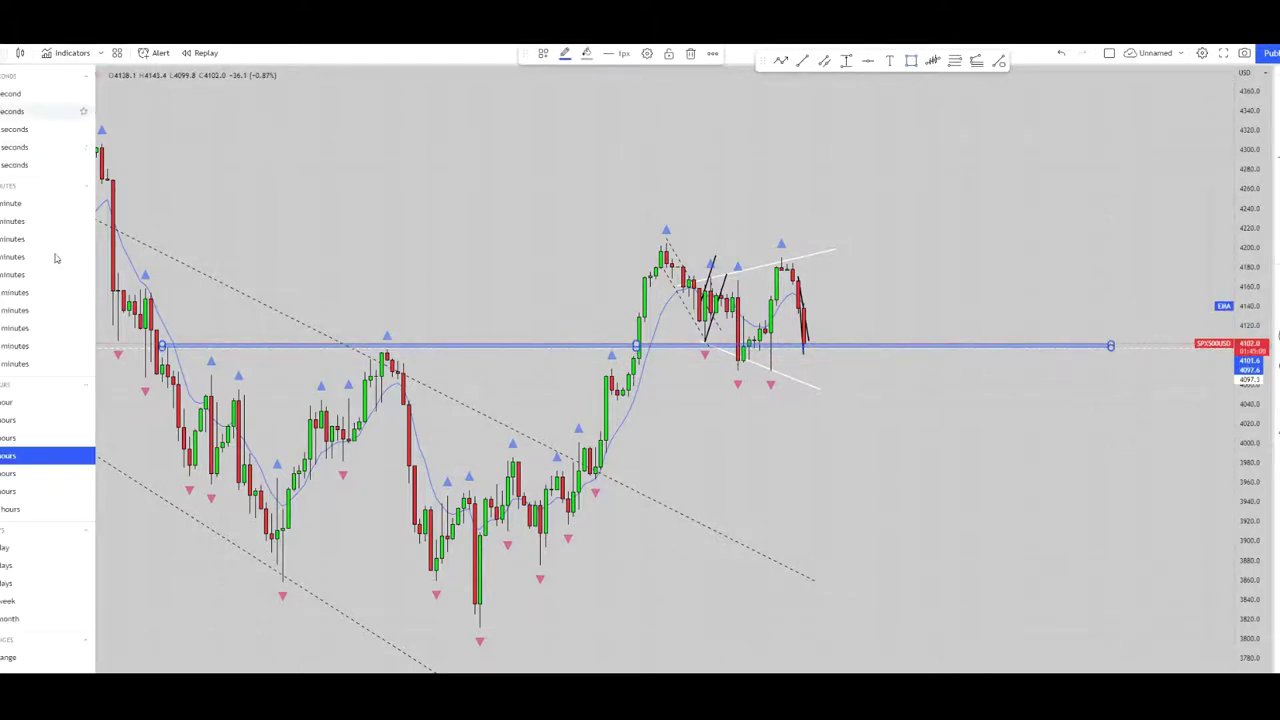
click(22, 311)
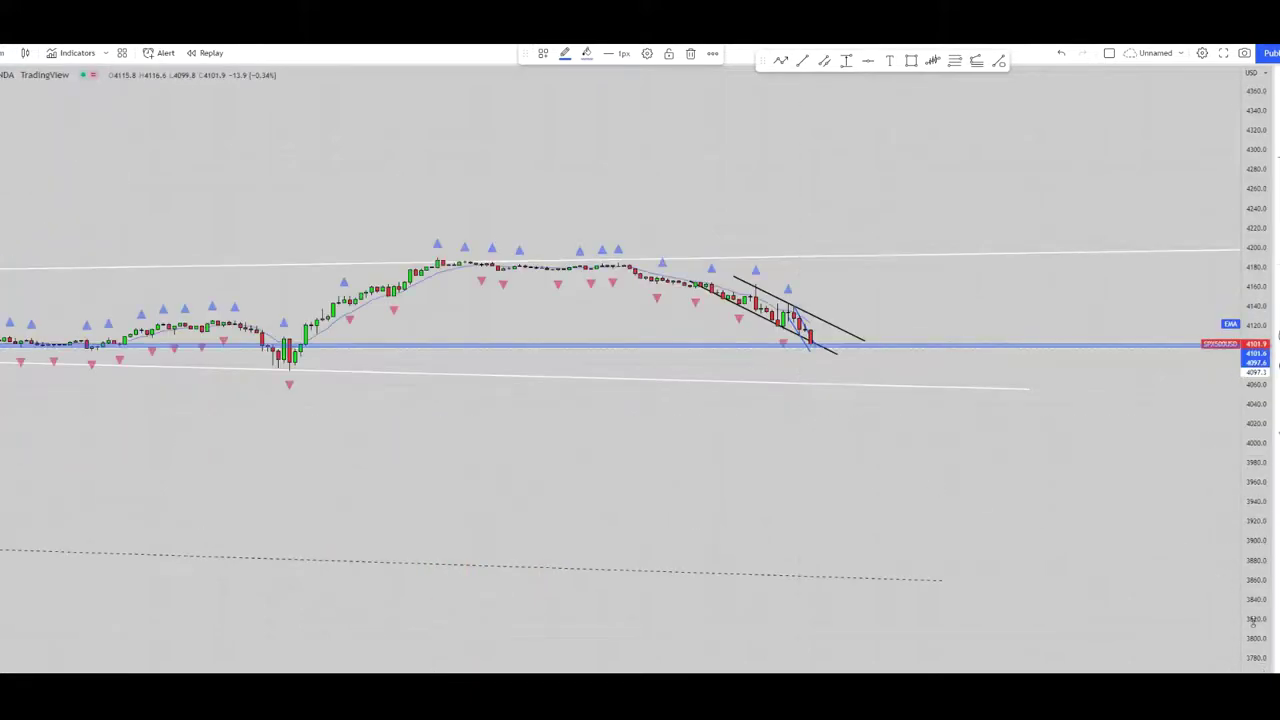
drag(1252, 617, 1252, 276)
mouse_move(1054, 358)
mouse_down()
mouse_move(711, 643)
mouse_move(630, 622)
mouse_up()
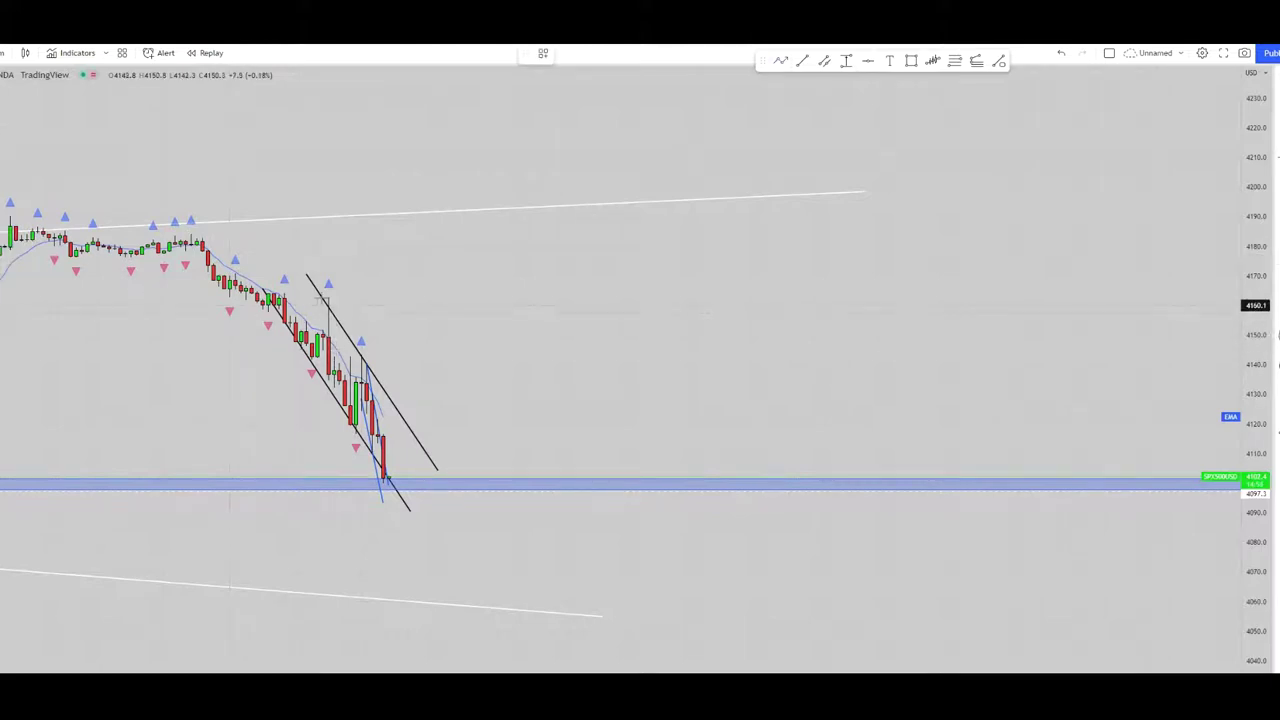
Step: Trace the latest down-up-down swing inside the black channel with a yellow path ending at the blue zone, and delete it
click(323, 294)
click(345, 436)
click(366, 357)
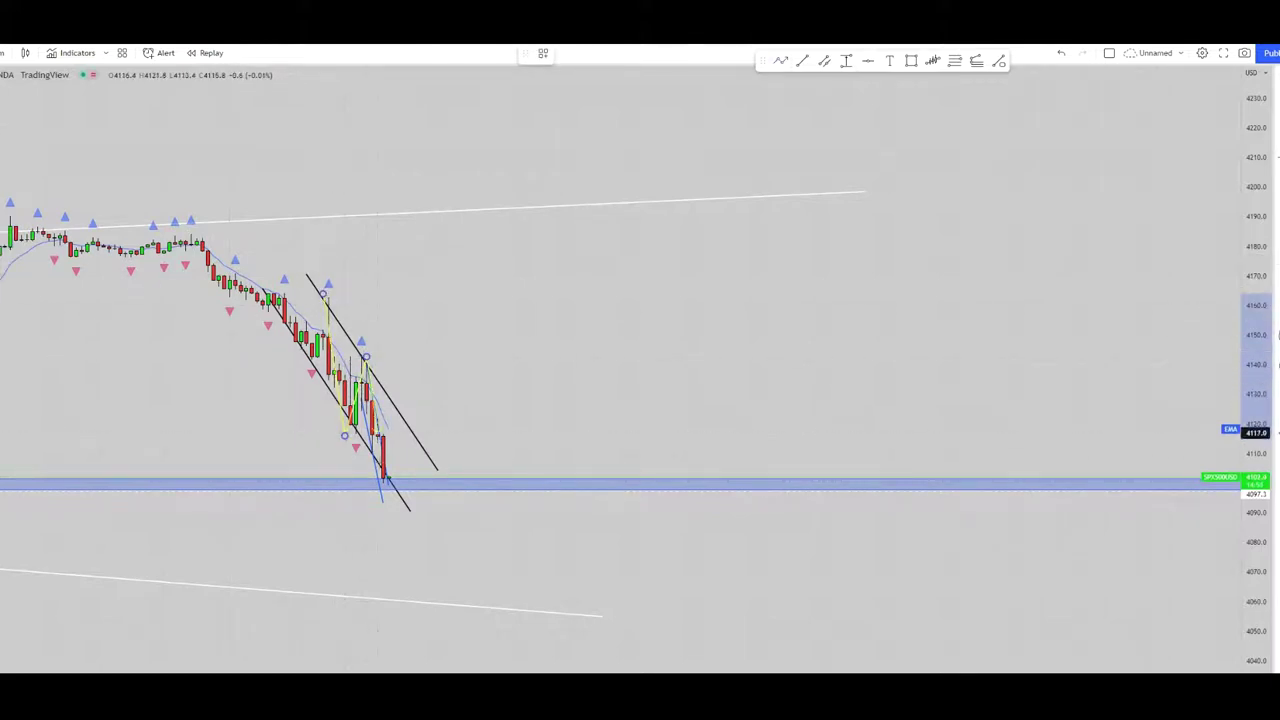
double_click(389, 487)
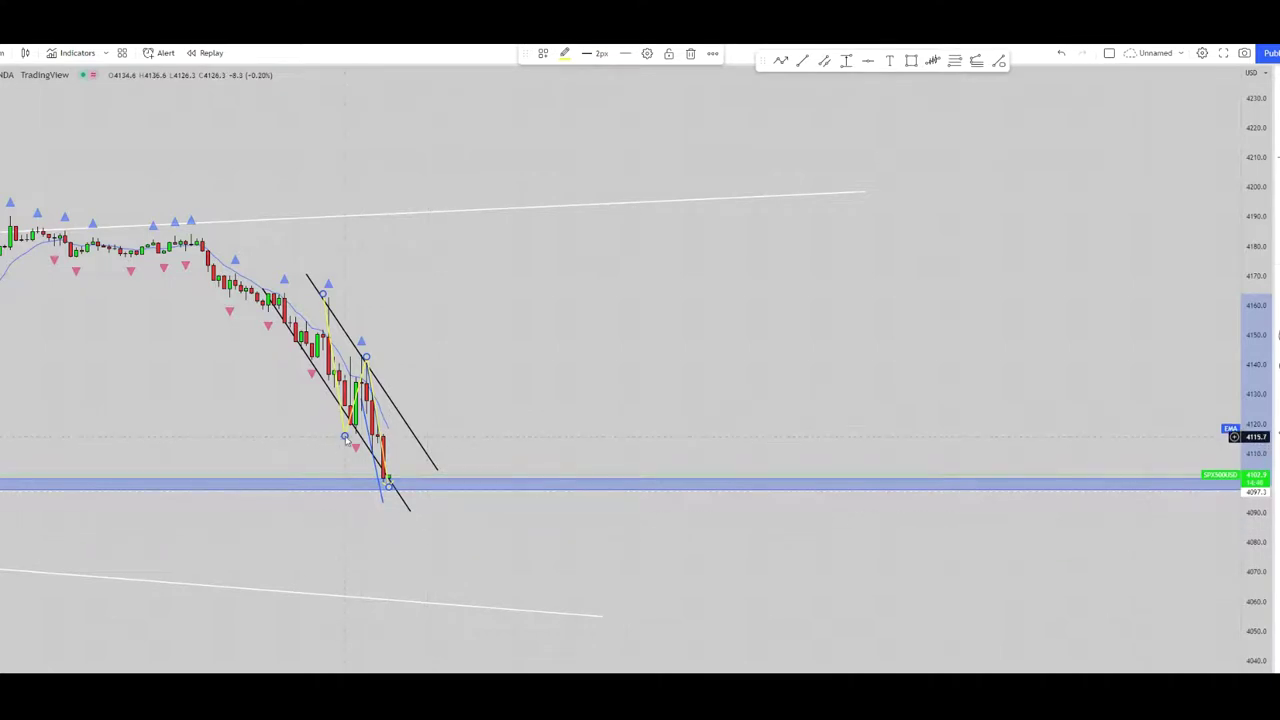
click(691, 55)
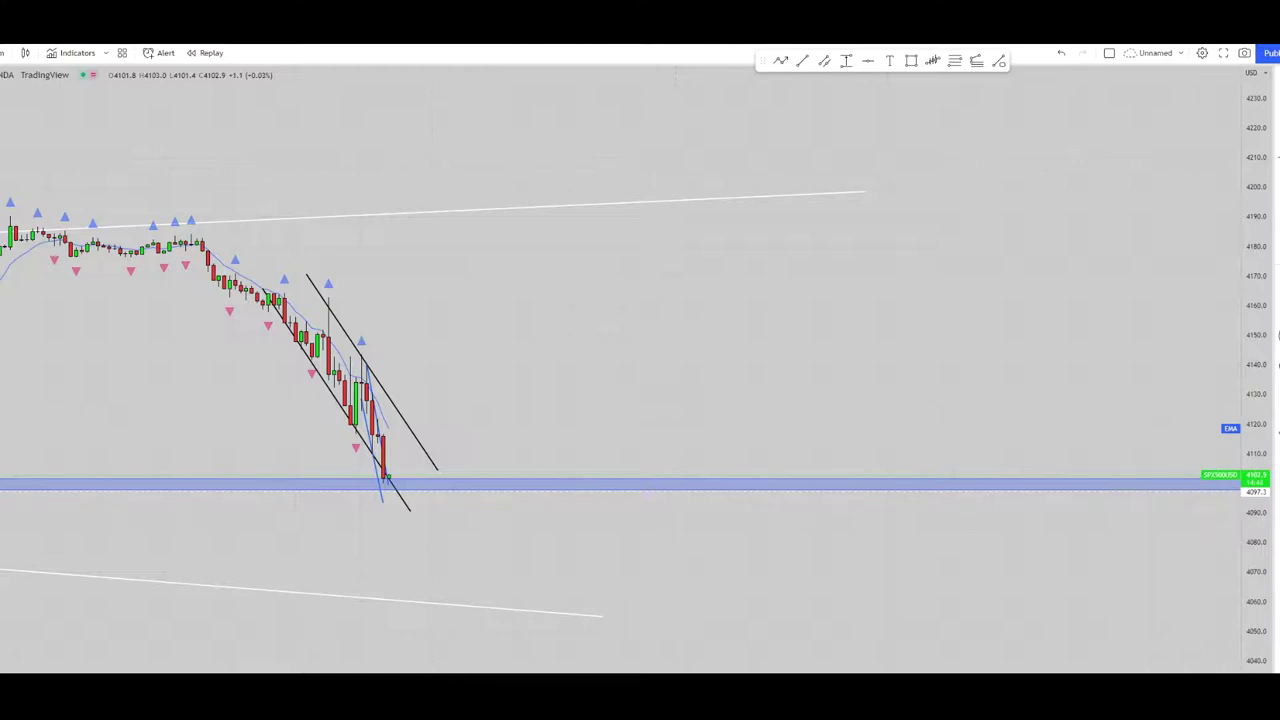
Step: Draw two yellow arrows along the channel's last two down legs, the second one reaching the blue zone
scroll(640, 400, down, 3)
scroll(640, 400, up, 1)
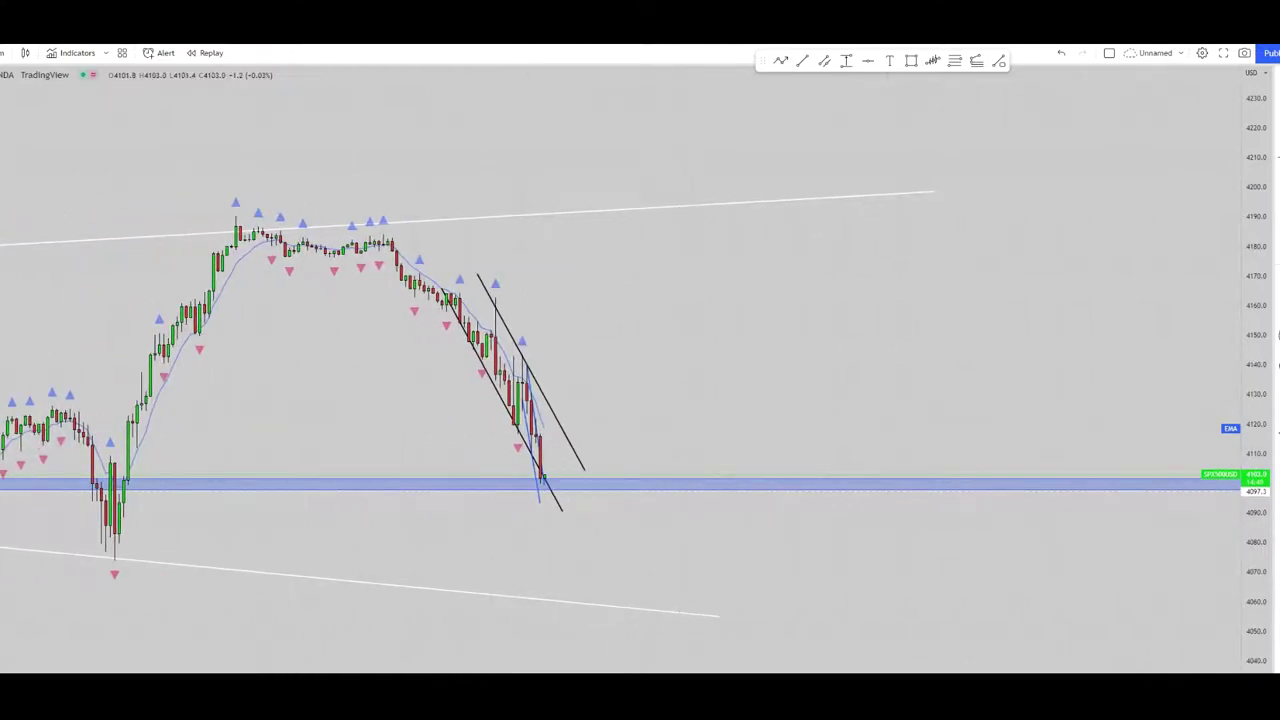
scroll(151, 547, up, 3)
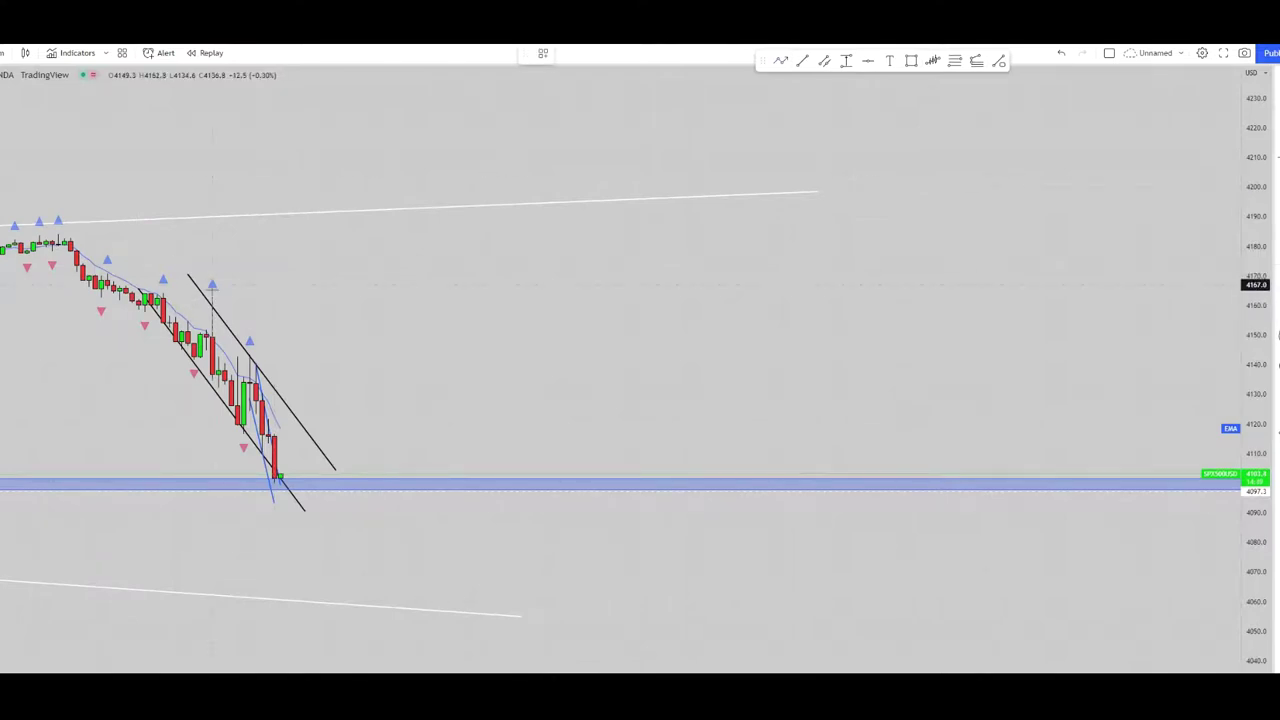
click(212, 291)
click(238, 430)
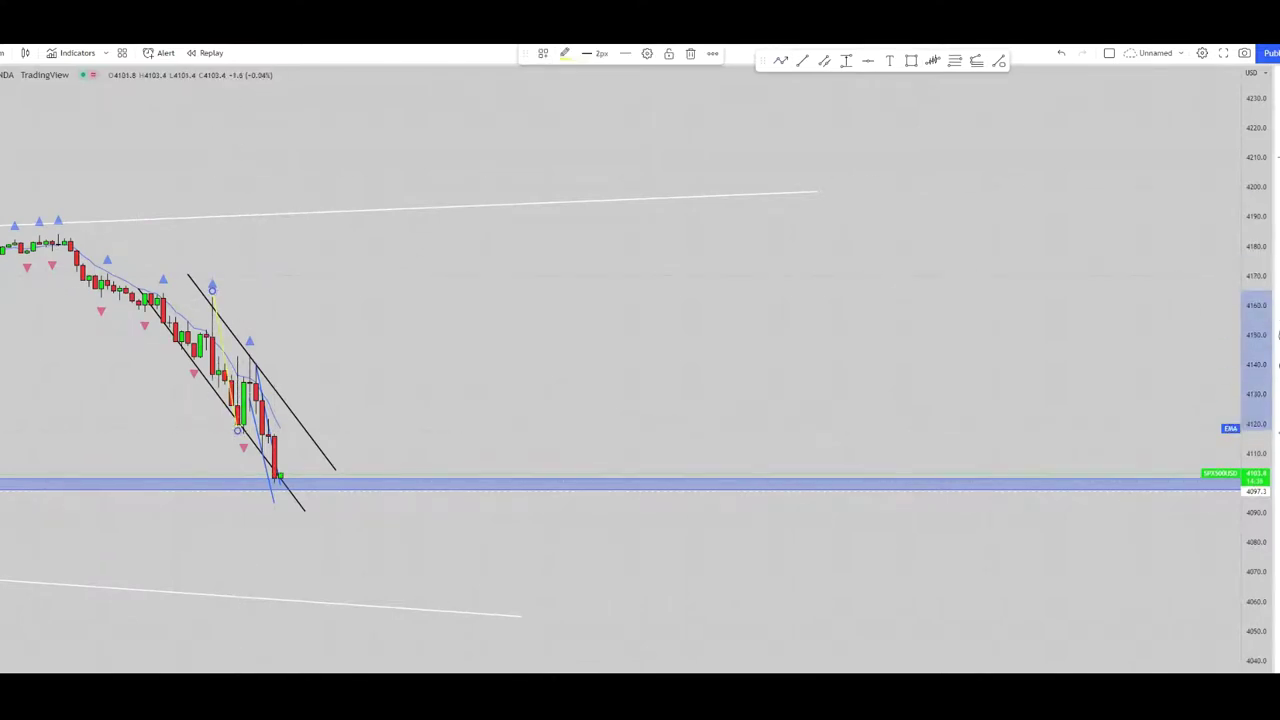
click(2, 240)
click(256, 361)
click(278, 484)
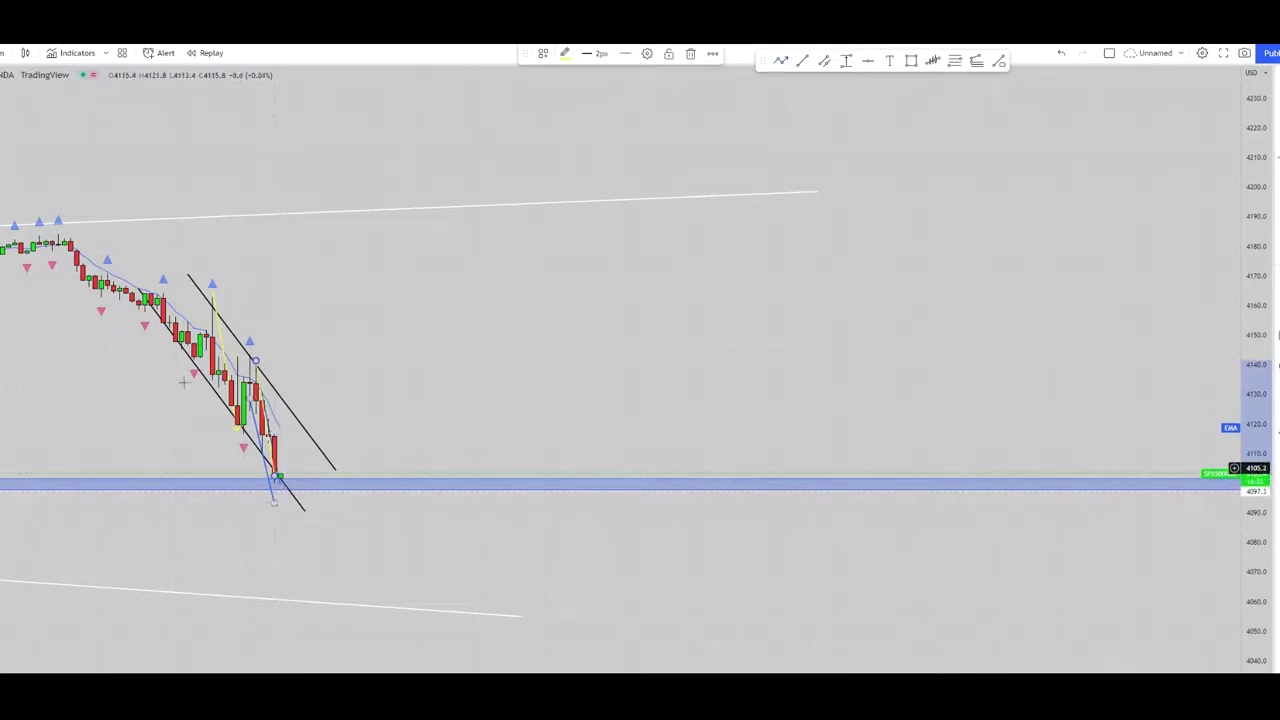
Step: Switch the chart to the 3-minute timeframe, stretch its price scale and delete the yellow arrows from the channel
click(5, 55)
click(19, 249)
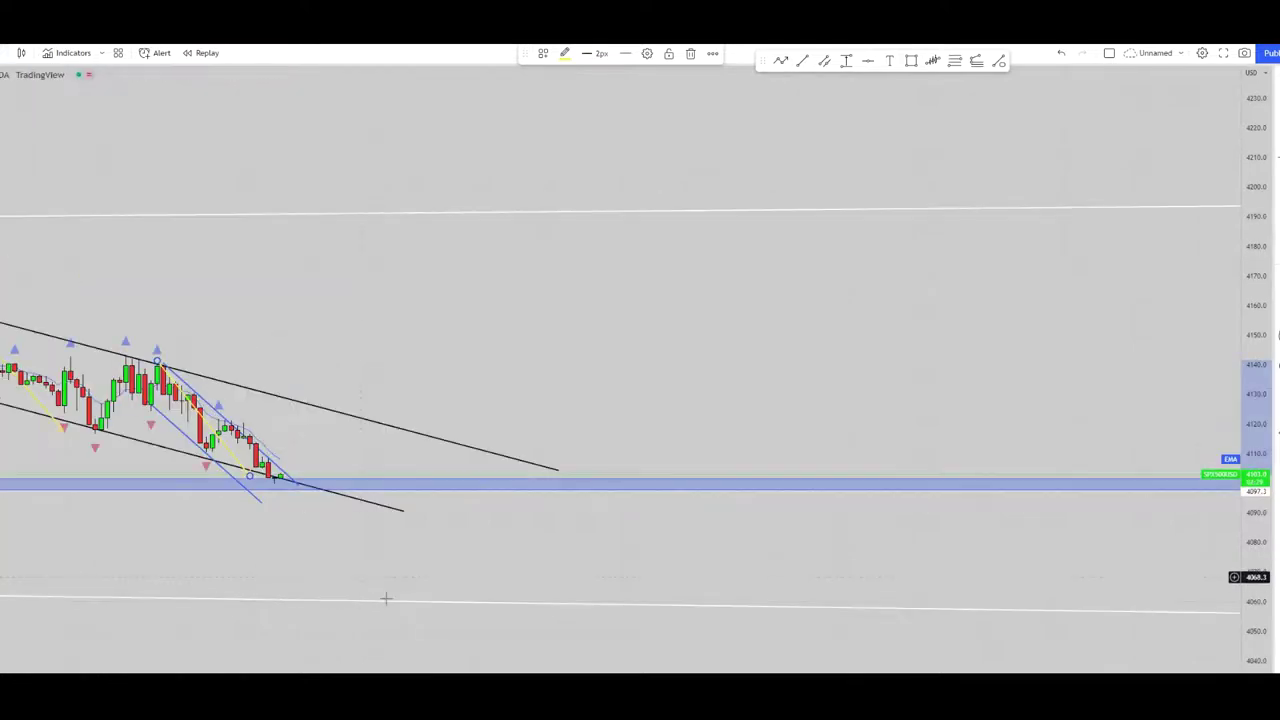
drag(1256, 610, 1256, 330)
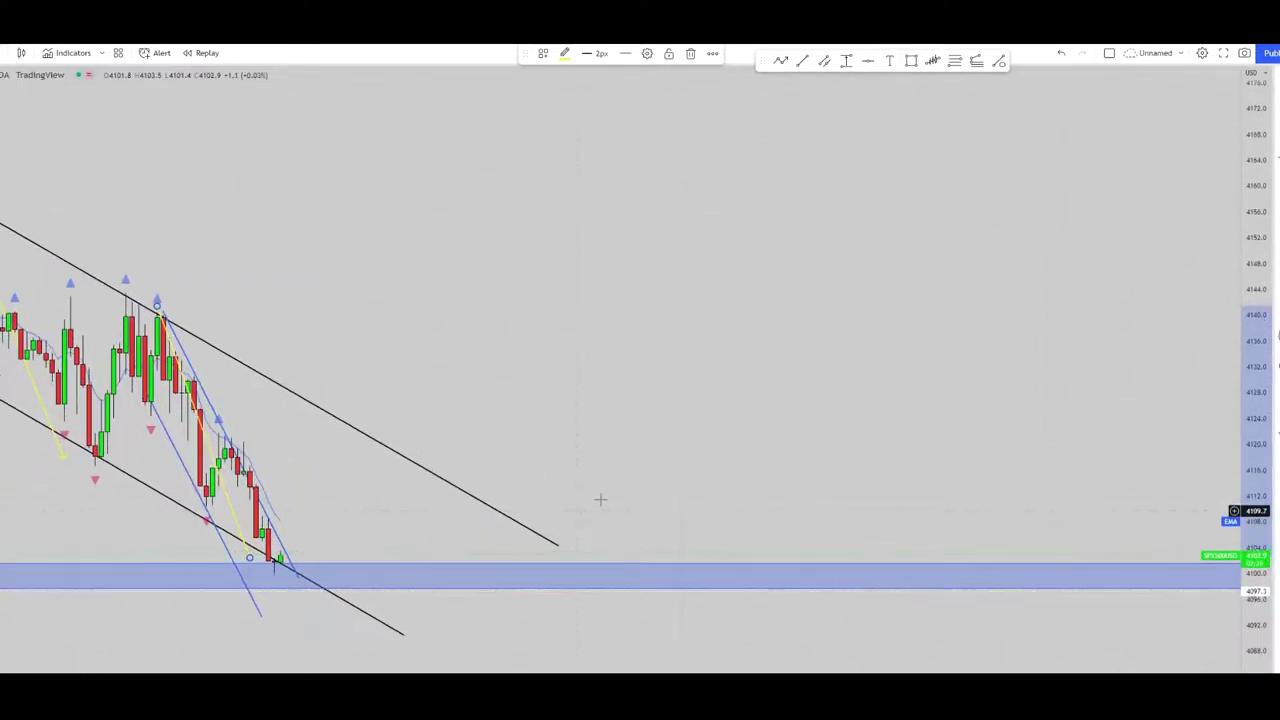
drag(600, 499, 820, 374)
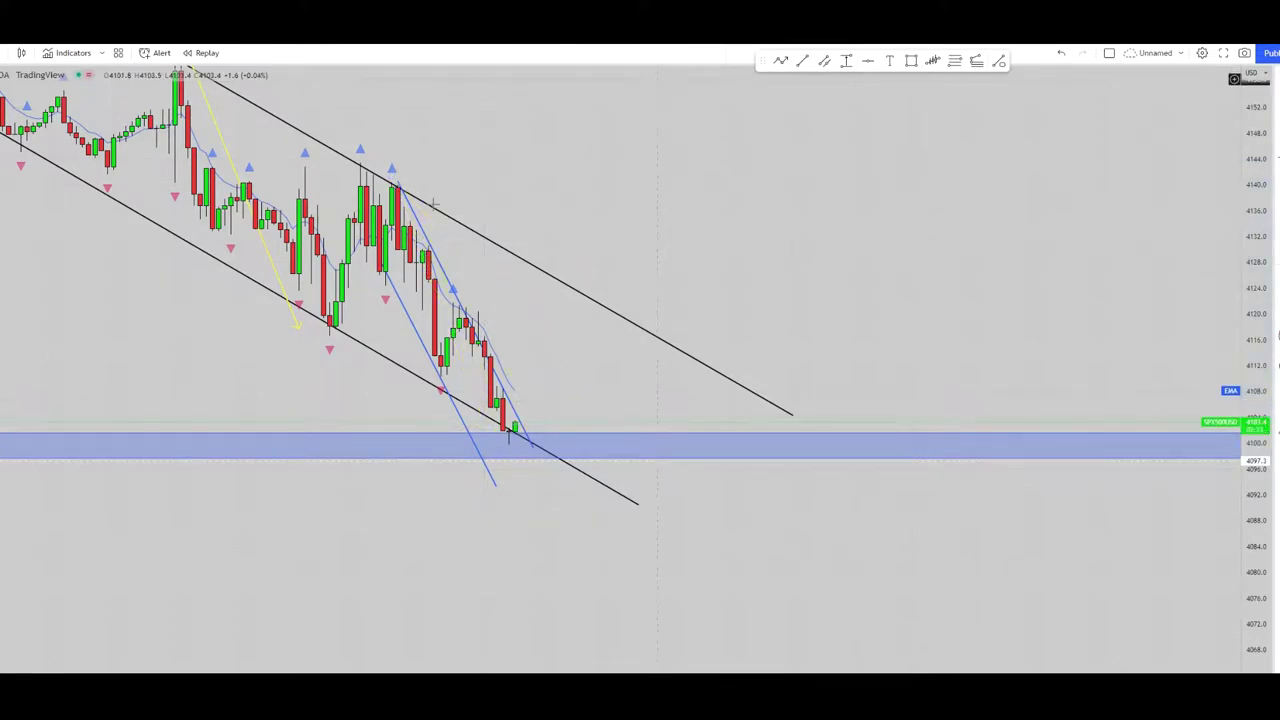
click(296, 325)
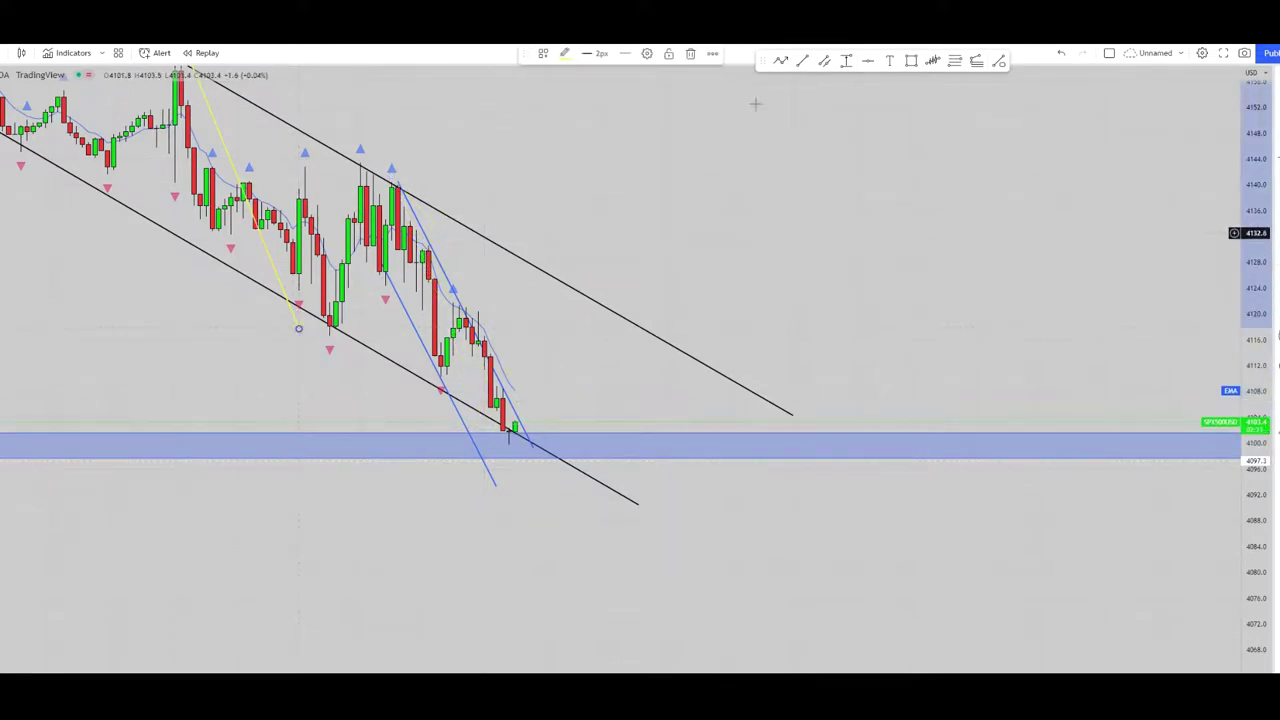
click(691, 54)
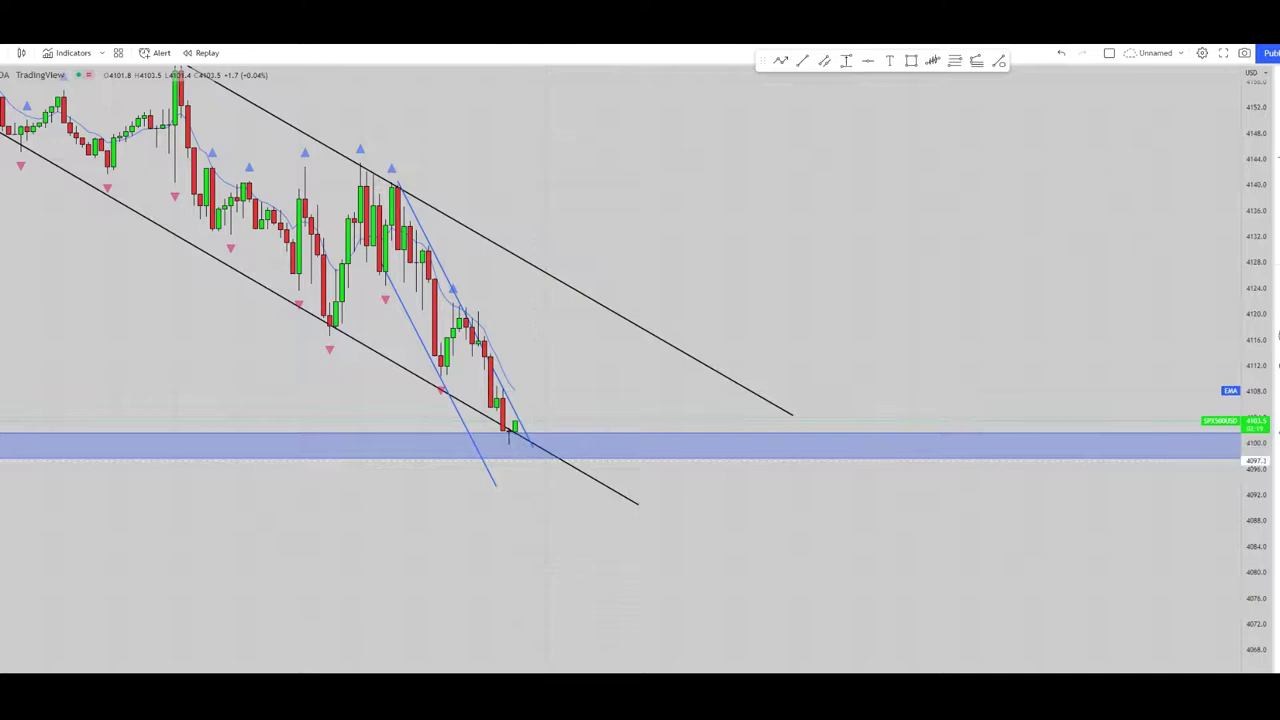
Step: Trace the final drop with a four-point yellow path from about 4140 to below the blue zone, and delete the path
mouse_move(1253, 666)
mouse_down()
mouse_move(1252, 614)
mouse_move(1250, 643)
mouse_up()
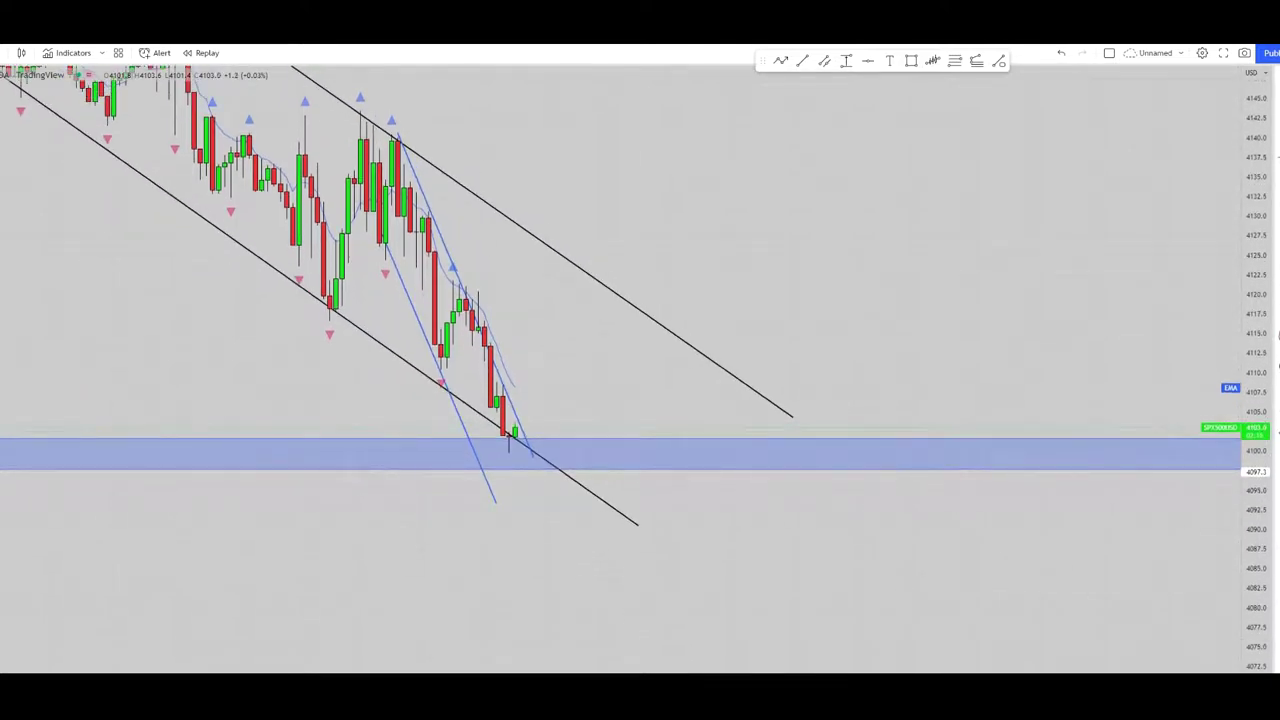
click(781, 61)
click(391, 136)
click(435, 381)
drag(465, 284, 520, 489)
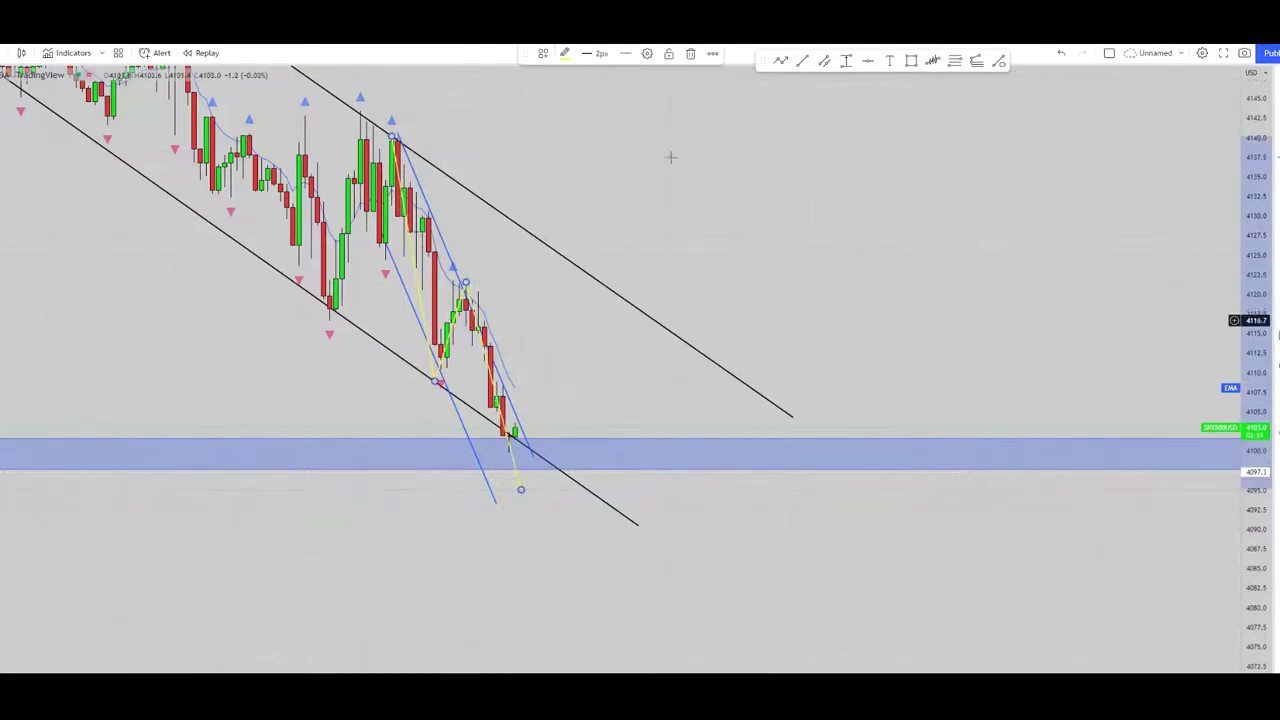
click(690, 55)
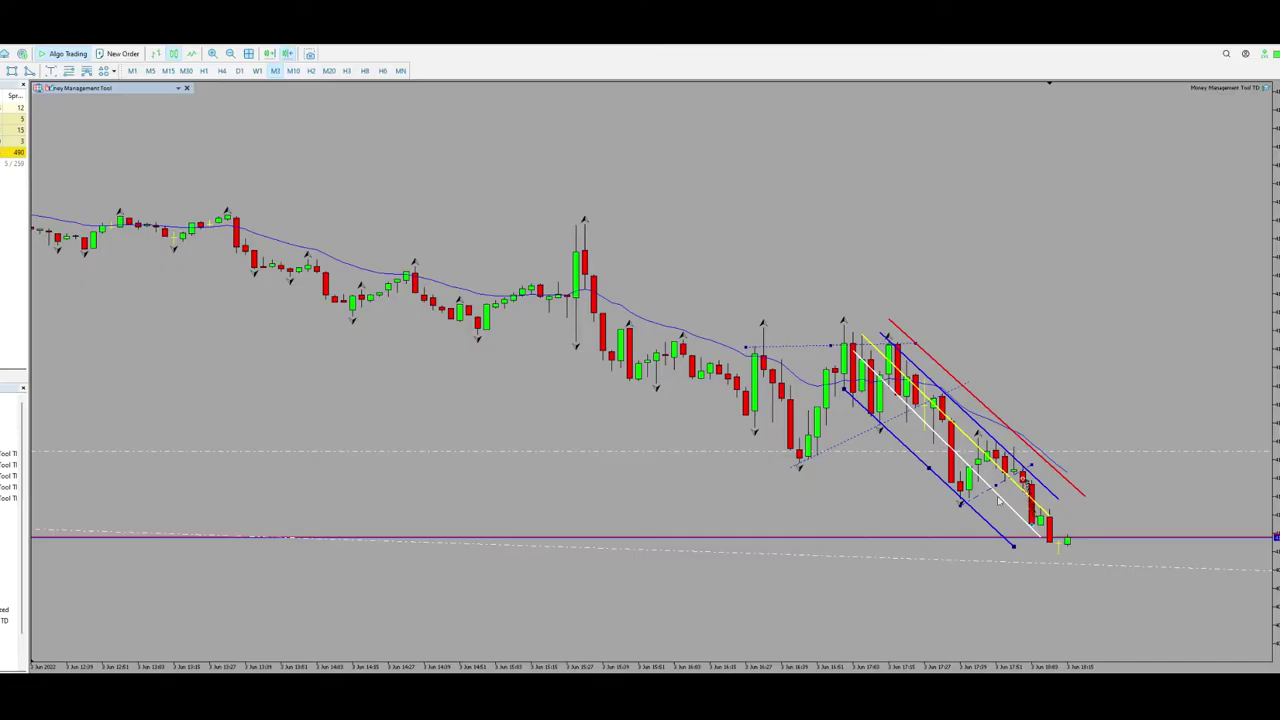
Step: Return to the MetaTrader M3 chart and mark the sell trade's stop, entry and exit levels with short white horizontal trendlines
click(213, 55)
drag(1276, 559, 1276, 530)
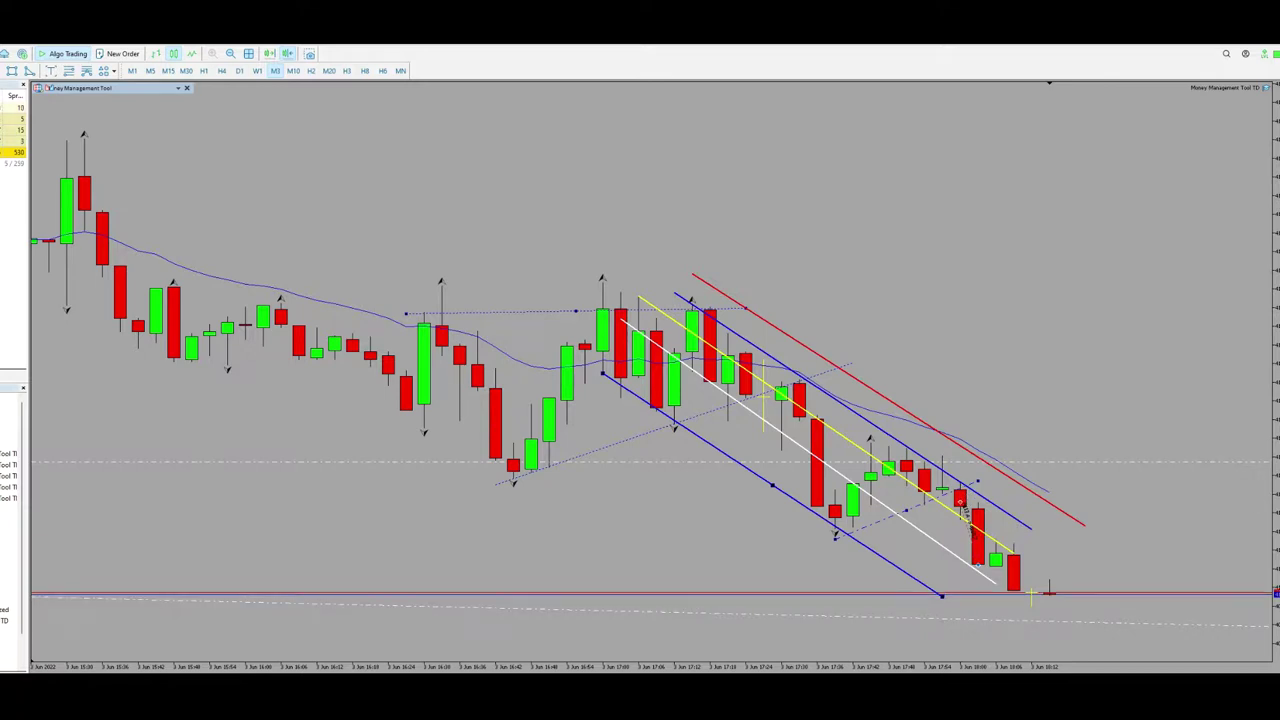
drag(942, 445, 1001, 447)
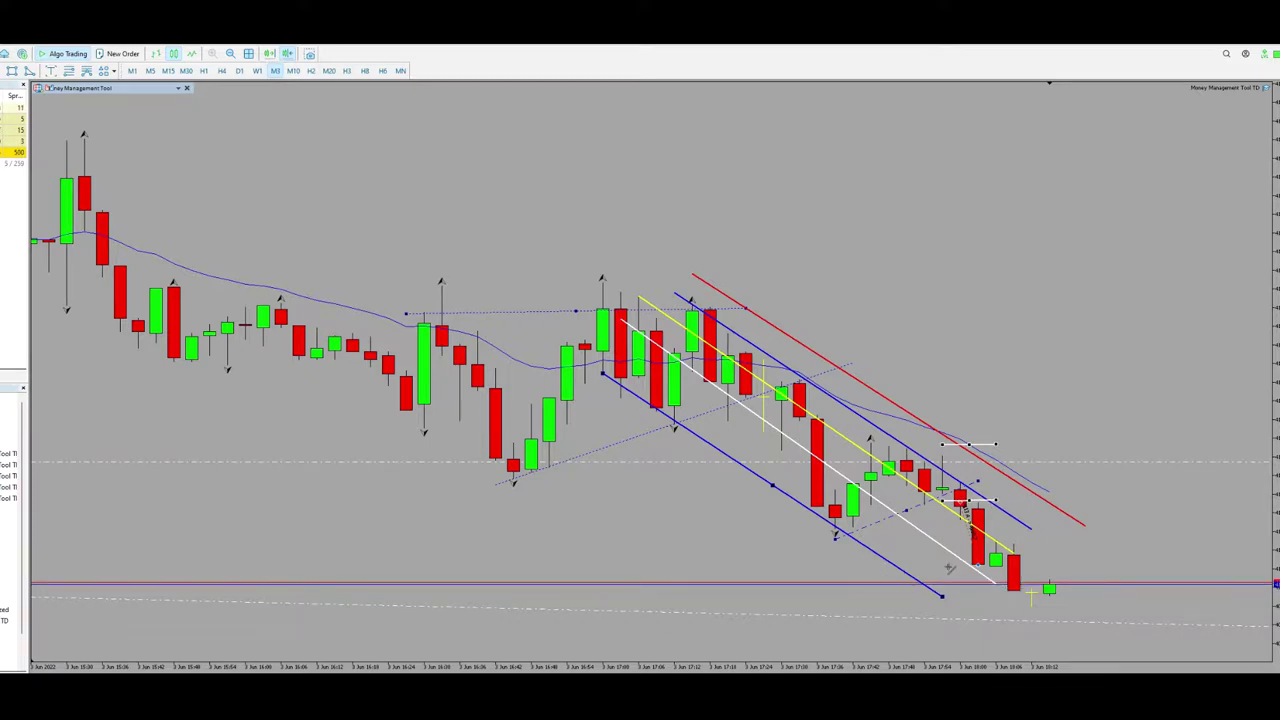
drag(961, 566, 1020, 566)
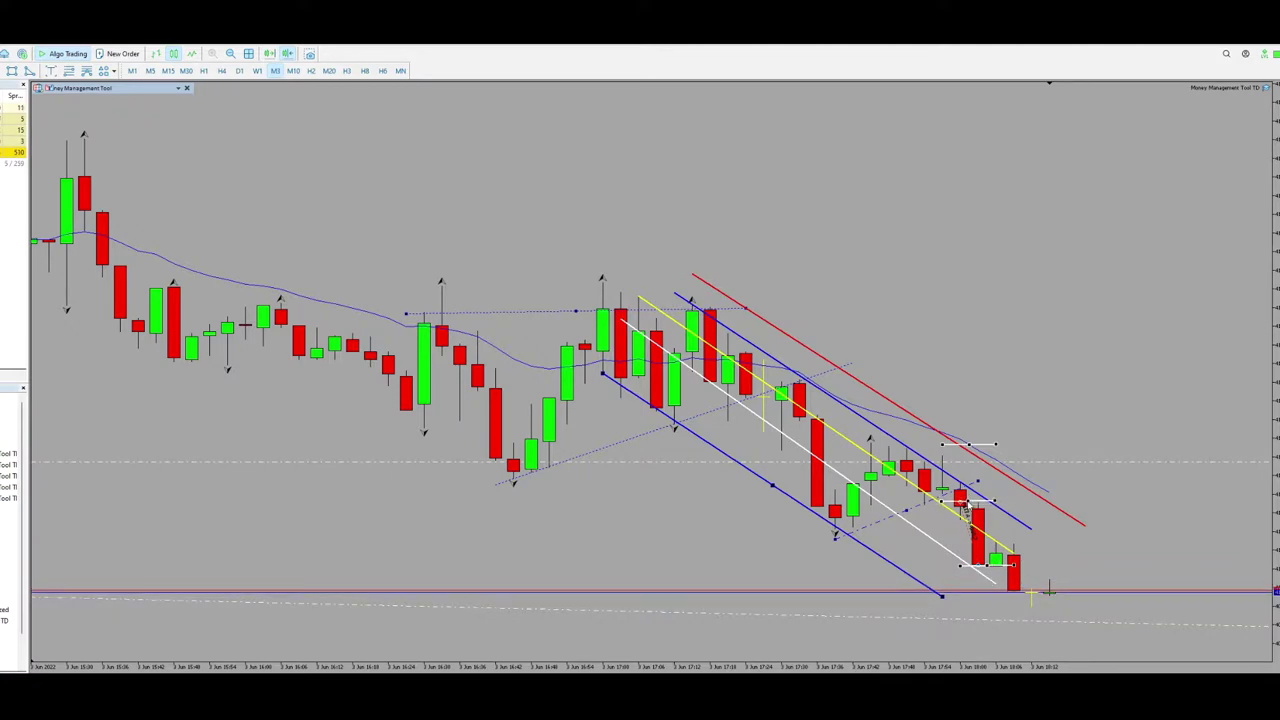
Step: On the M1 chart, draw a white trendline over the consolidation's swing highs before the entry and set its style to thin dash-dot
click(132, 71)
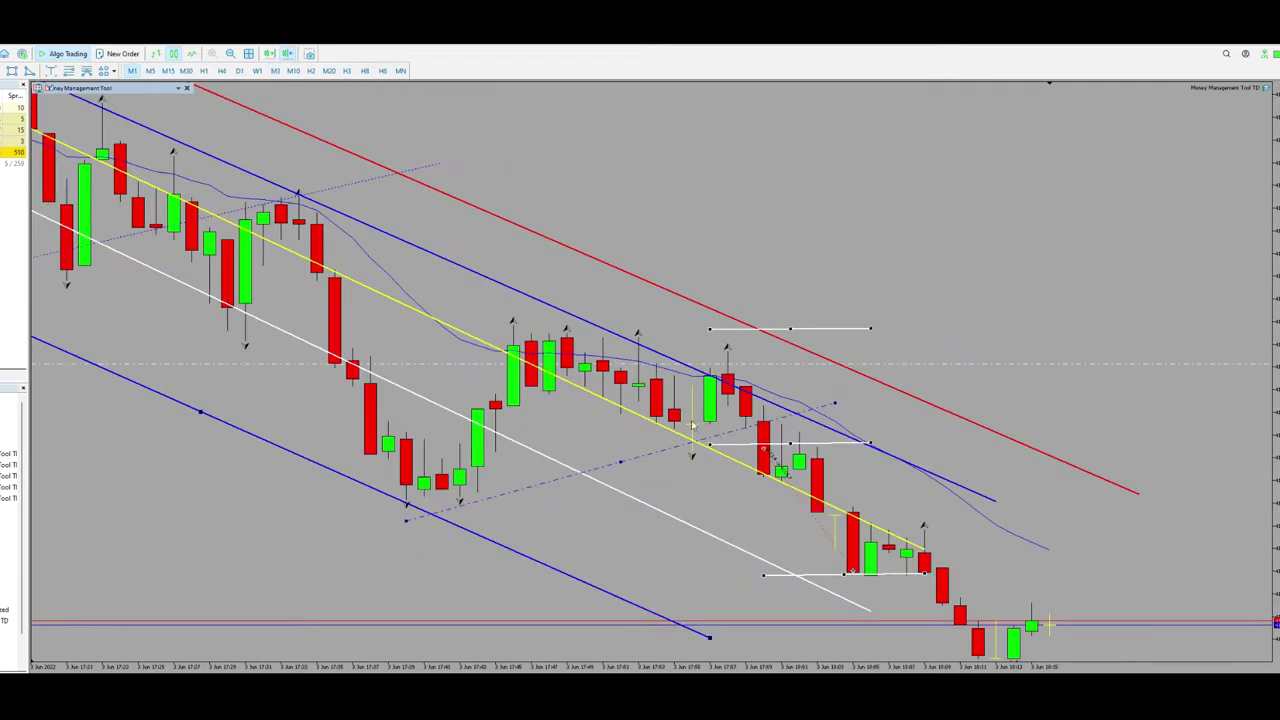
drag(479, 333, 817, 381)
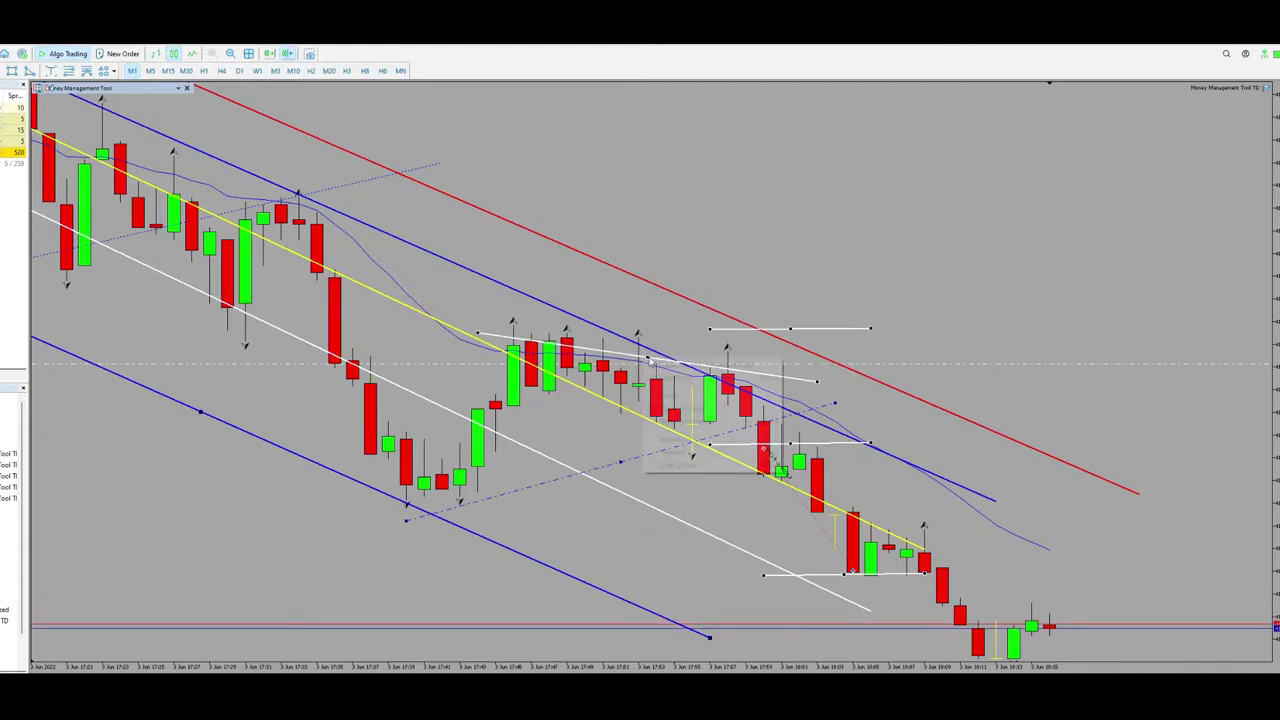
double_click(650, 358)
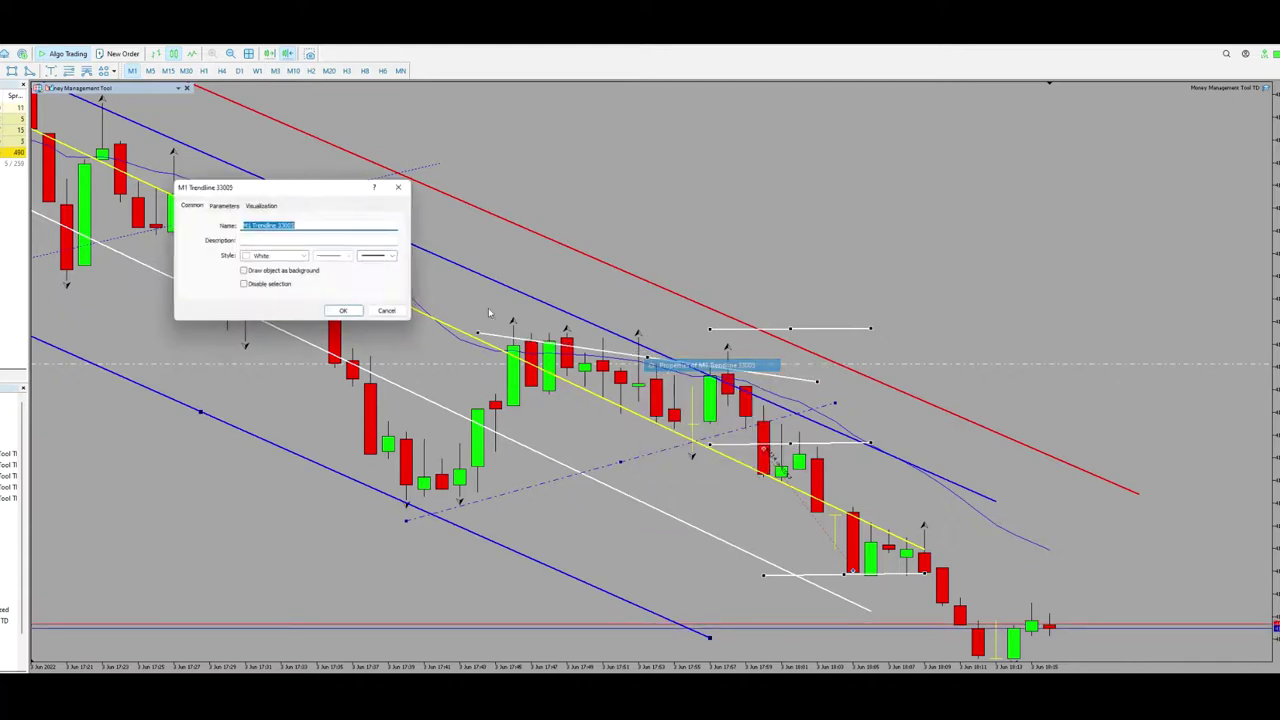
click(335, 284)
click(346, 313)
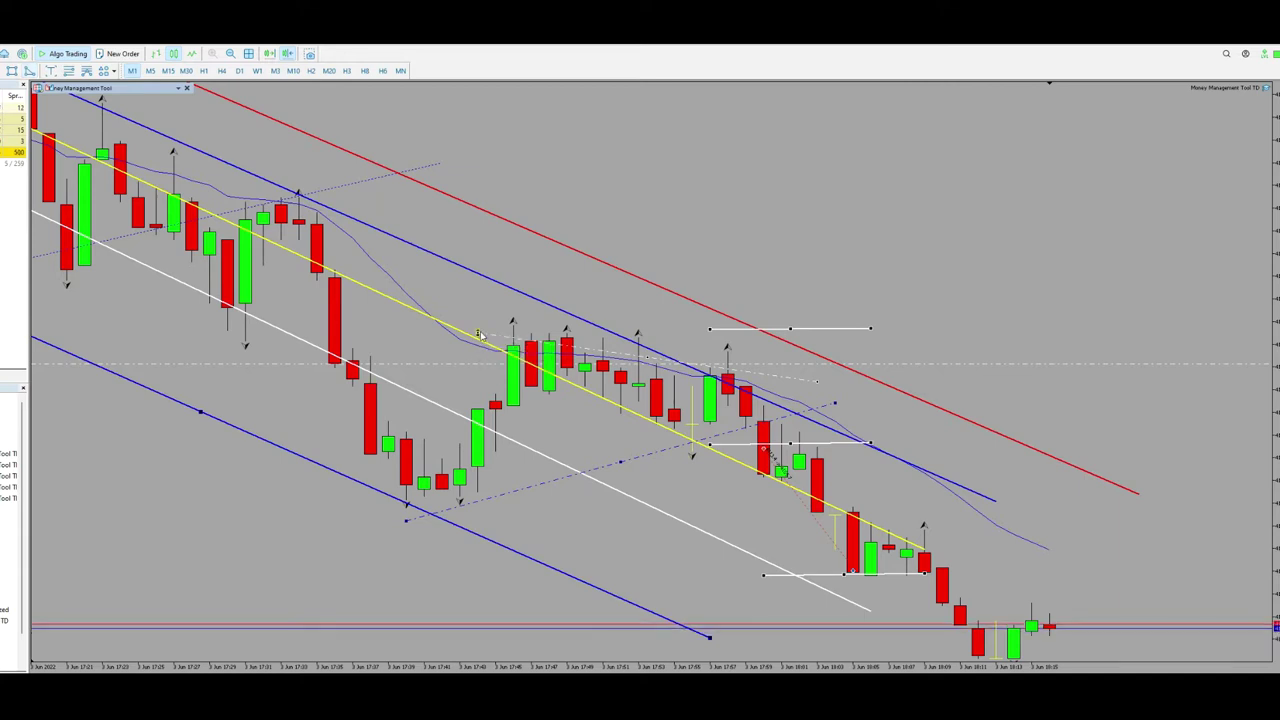
Step: Cover the consolidation between the two converging dash-dot lines with a filled yellow triangle whose apex lies where they converge
drag(422, 510, 407, 519)
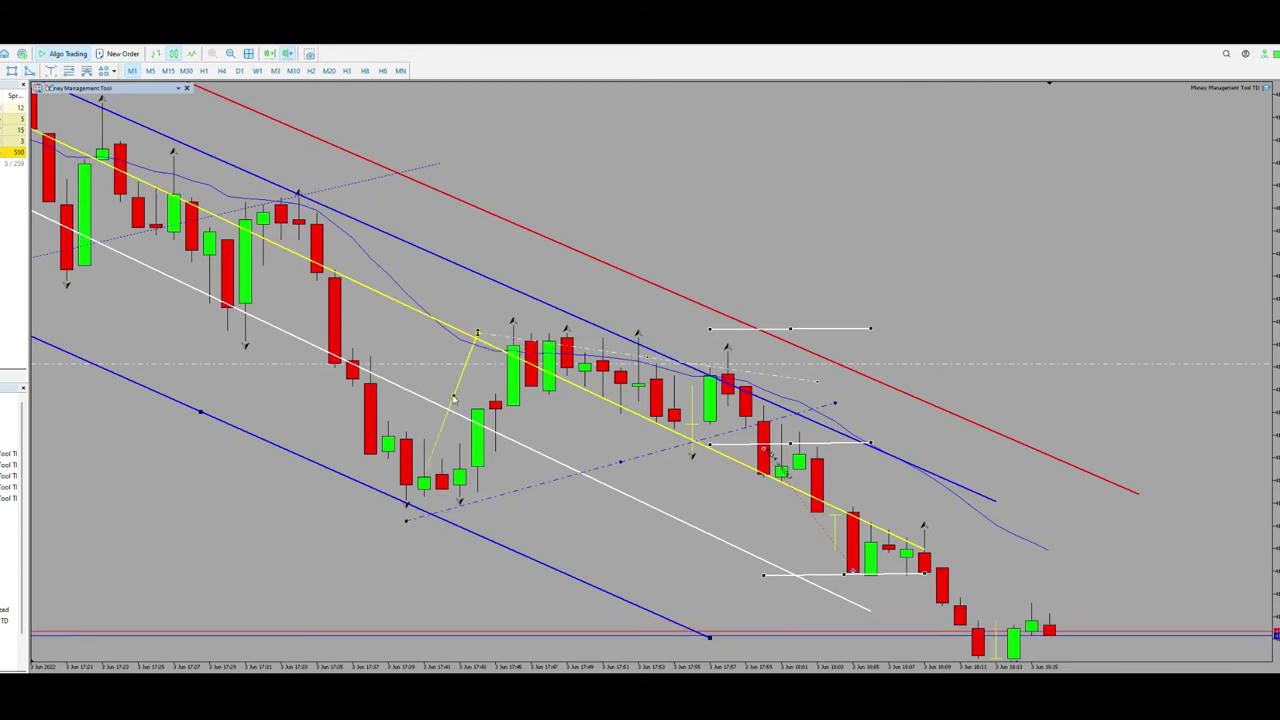
drag(454, 424, 459, 394)
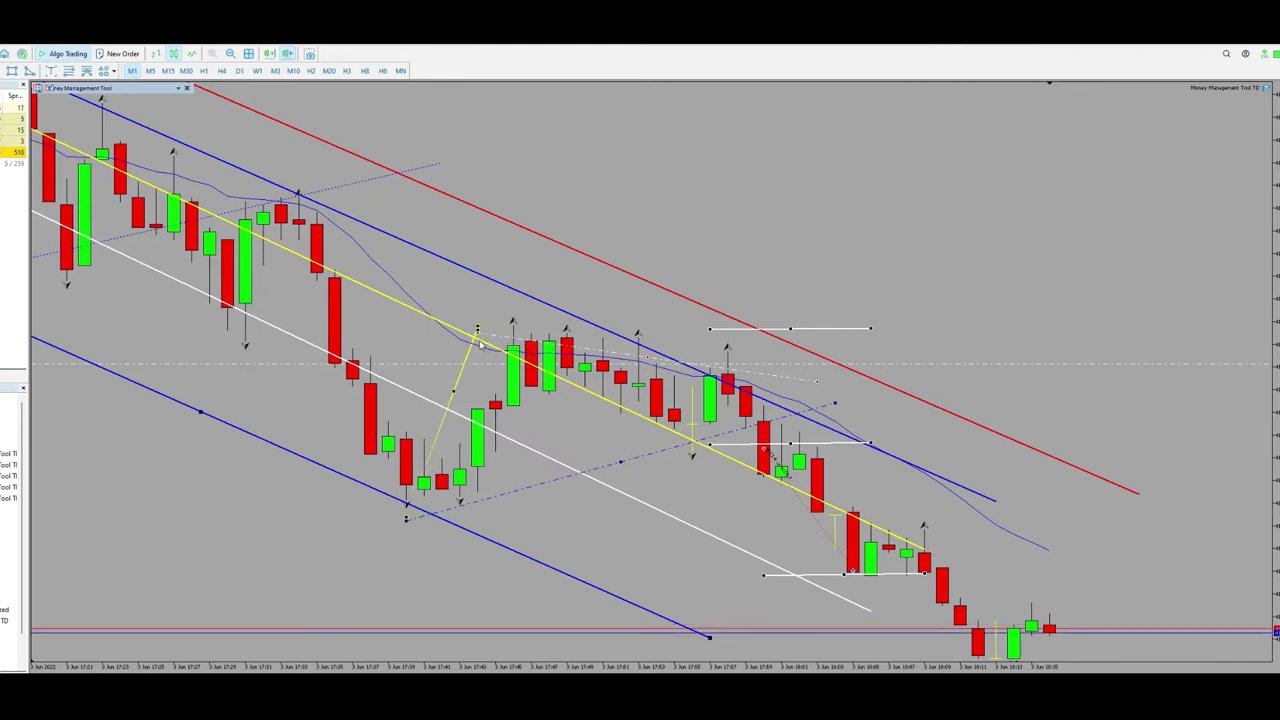
drag(505, 355, 871, 391)
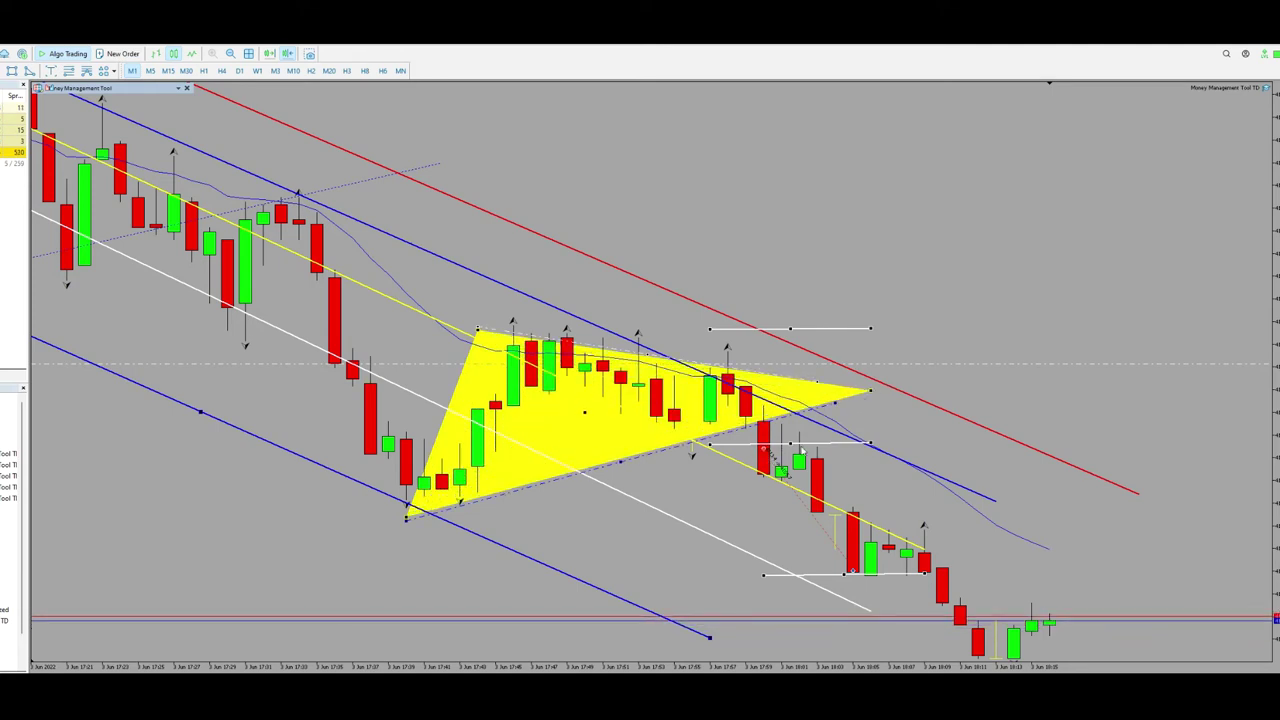